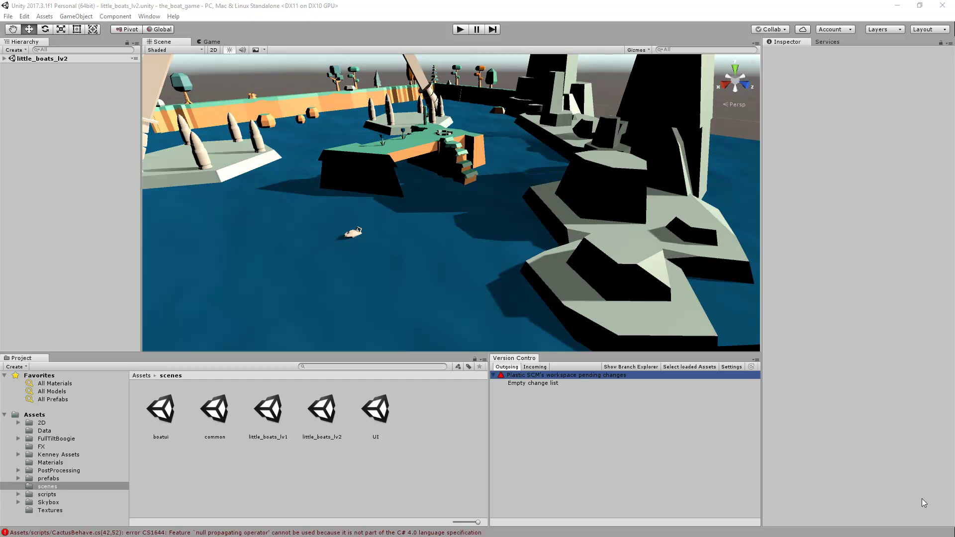
Open the Version Control window
{"action": "left_click", "coordinate": [511, 383]}
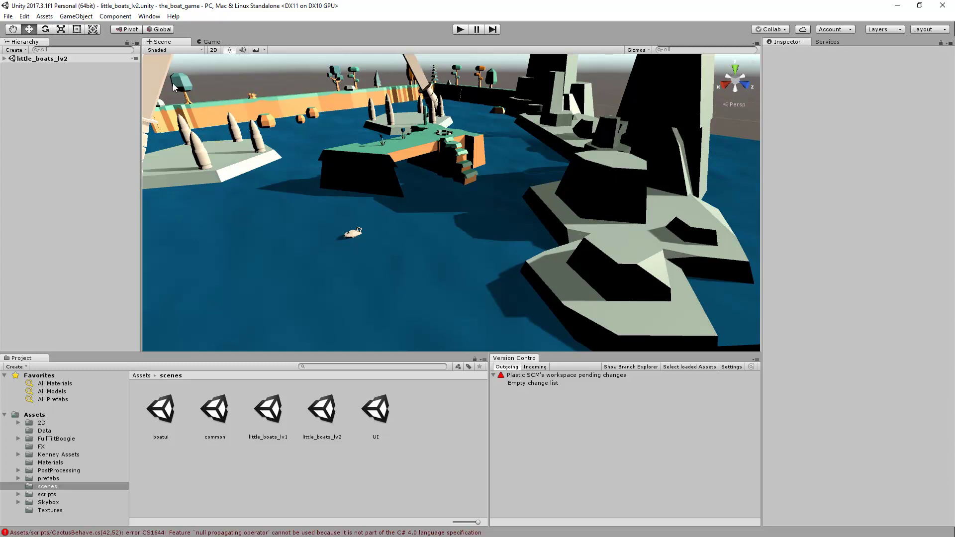
{"action": "left_click", "coordinate": [150, 20]}
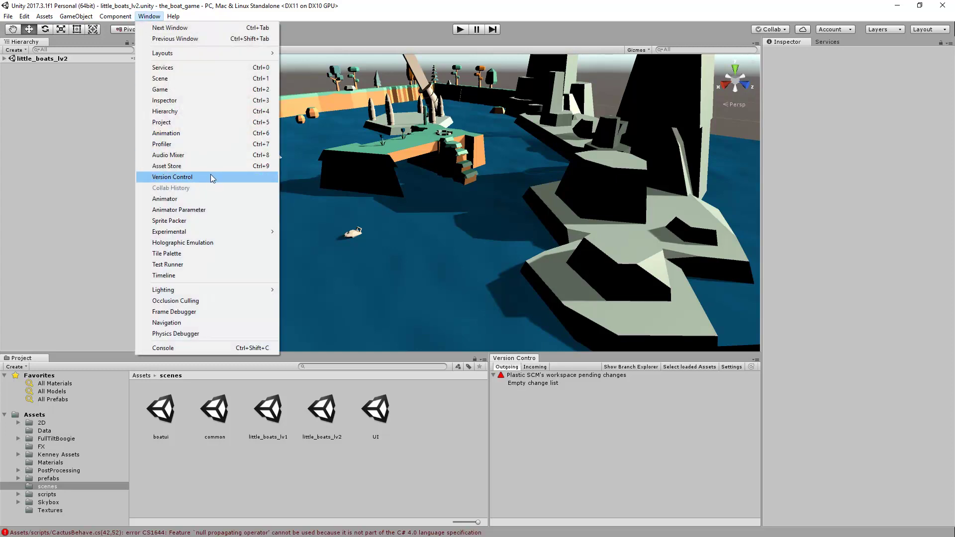
{"action": "left_click", "coordinate": [208, 176]}
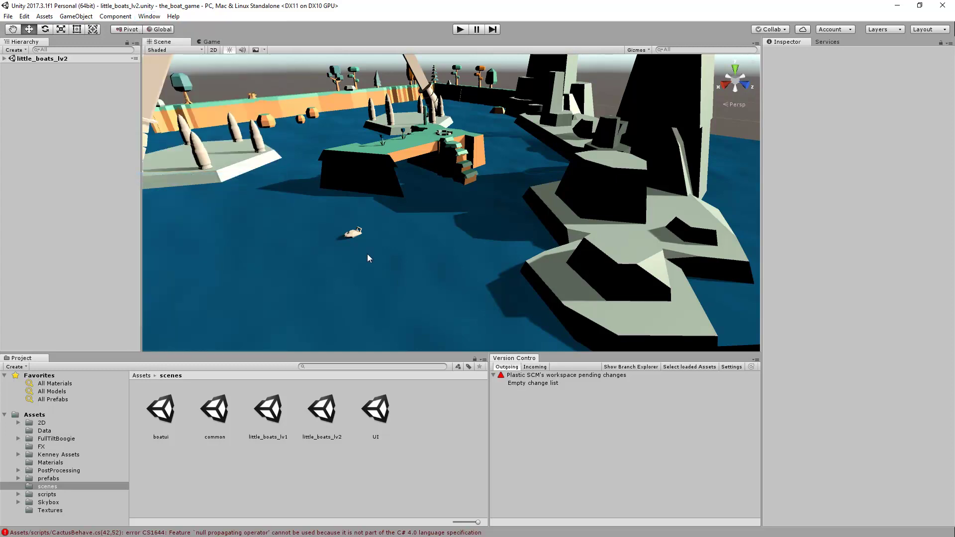
Move the small boat along its Z axis to about 103.59 and save the scene
{"action": "left_click", "coordinate": [351, 234]}
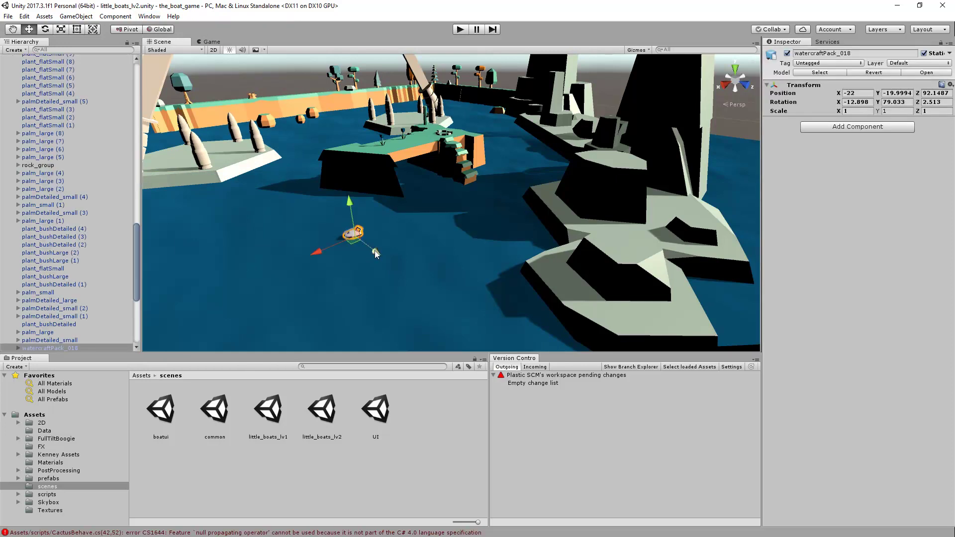
{"action": "left_click_drag", "start_coordinate": [374, 250], "coordinate": [415, 276]}
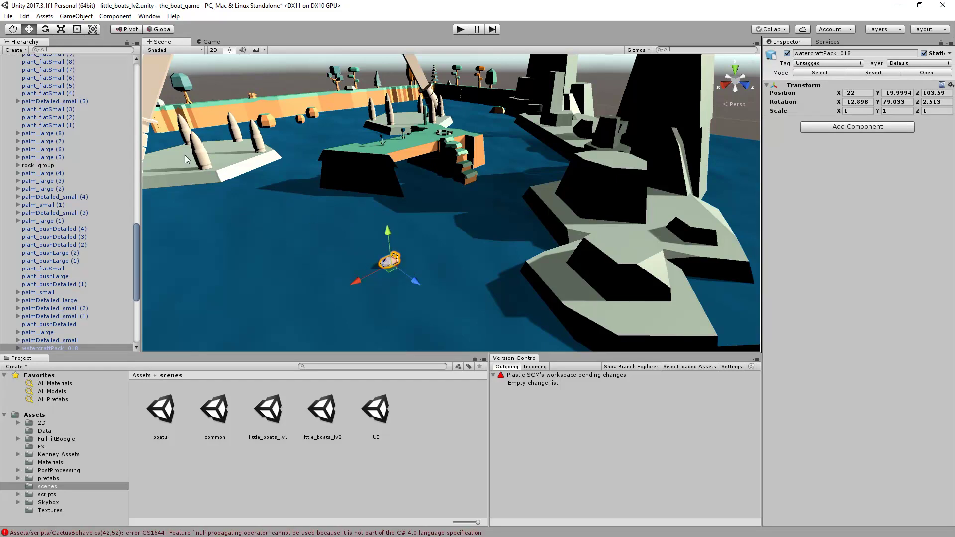
{"action": "left_click", "coordinate": [8, 16]}
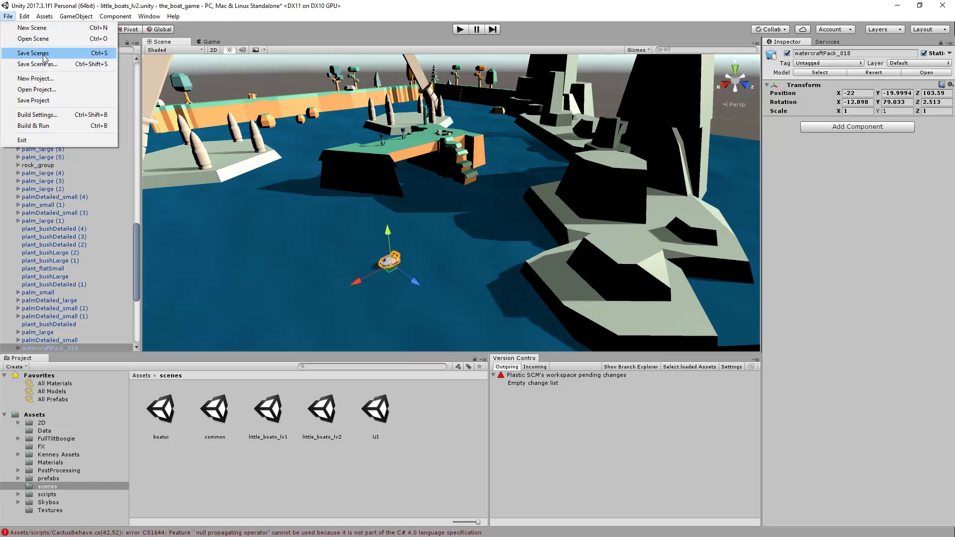
{"action": "left_click", "coordinate": [43, 58]}
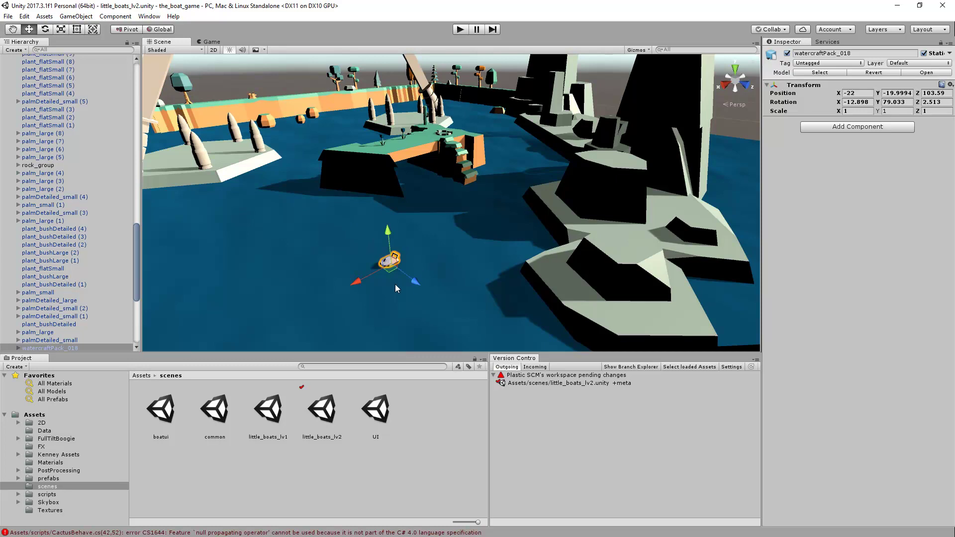
Submit the workspace pending changes containing little_boats_lv2.unity with the description "mOVING AN OBJECT"
{"action": "left_click", "coordinate": [536, 384]}
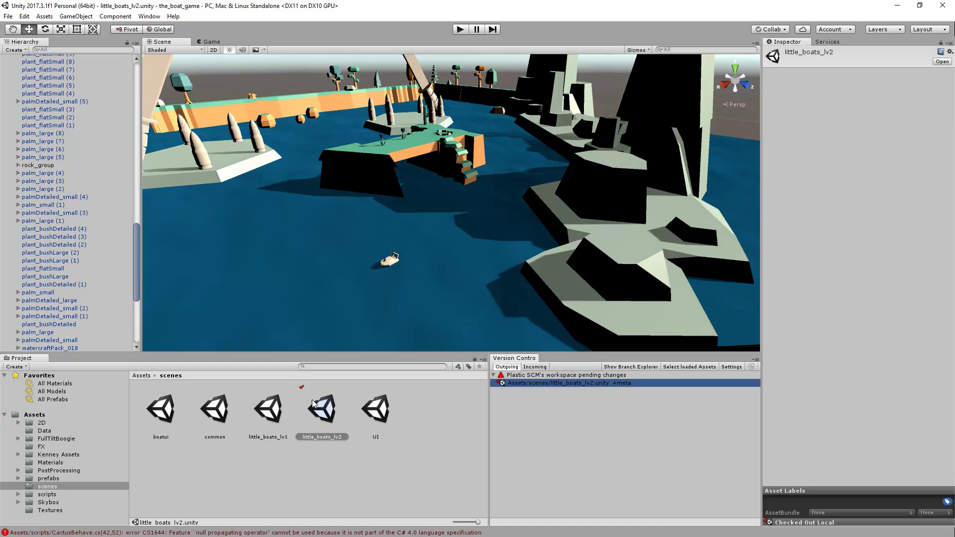
{"action": "left_click", "coordinate": [520, 376]}
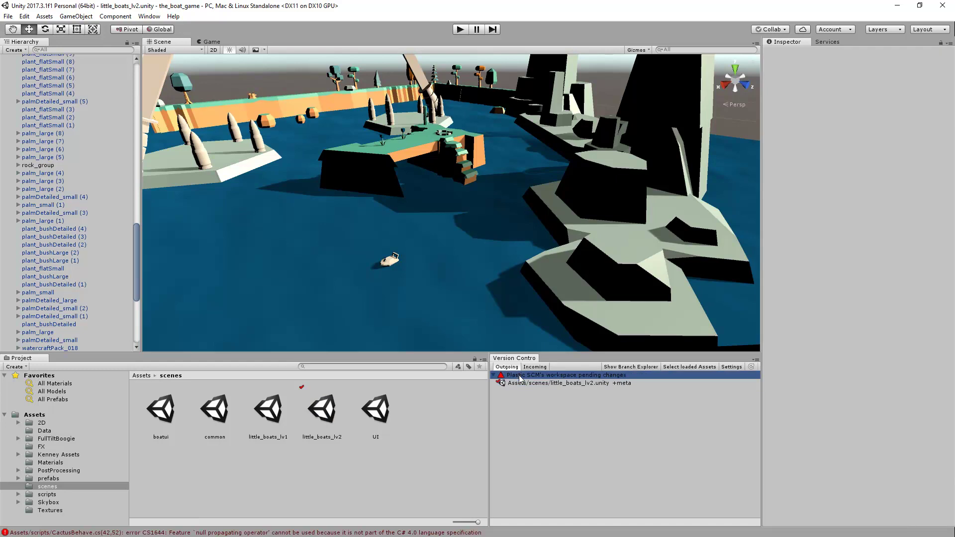
{"action": "right_click", "coordinate": [520, 378]}
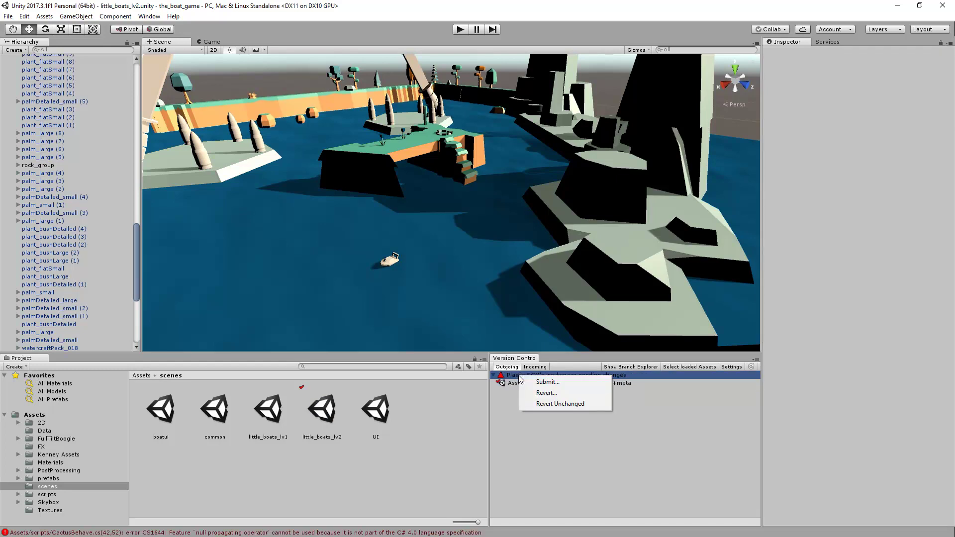
{"action": "left_click", "coordinate": [557, 382]}
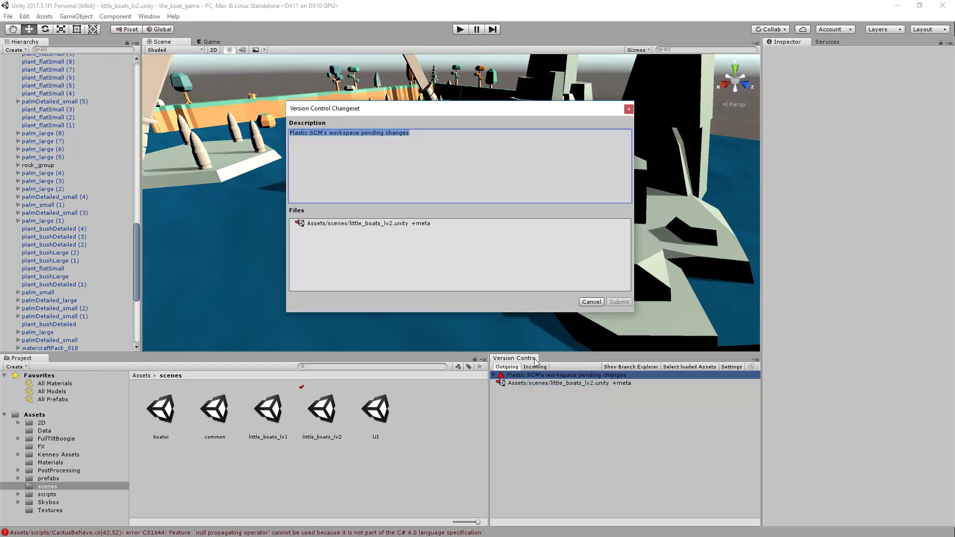
{"action": "left_click_drag", "start_coordinate": [420, 146], "coordinate": [294, 124]}
{"action": "key", "text": "BackSpace"}
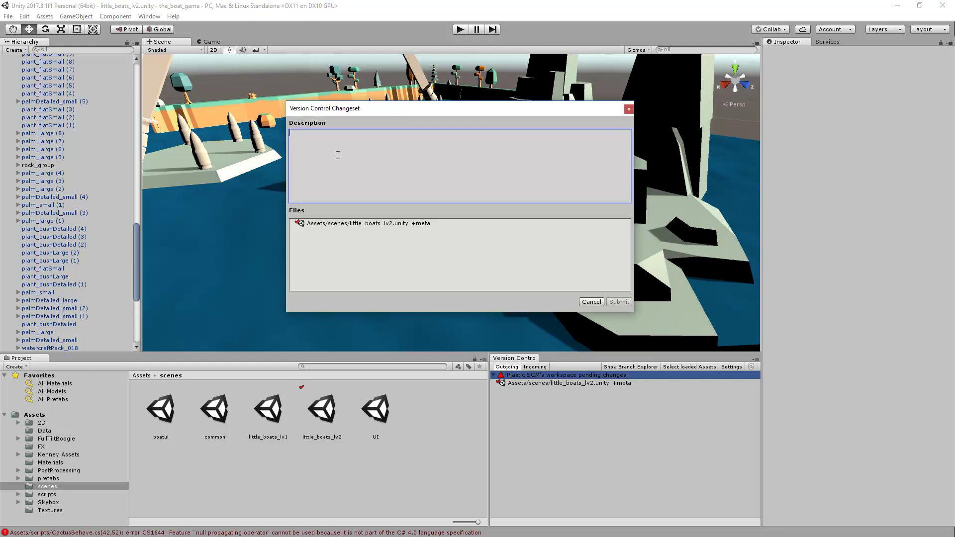
{"action": "type", "text": "mOVING AN OBJECT"}
{"action": "left_click", "coordinate": [619, 301]}
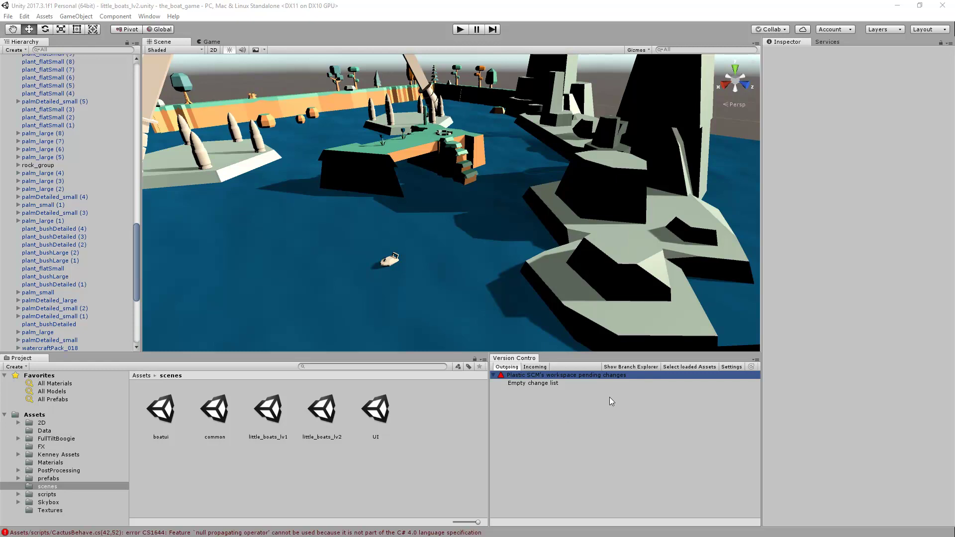
Open the Branch Explorer and examine the properties and comments of the latest changeset on the main branch
{"action": "left_click", "coordinate": [629, 367]}
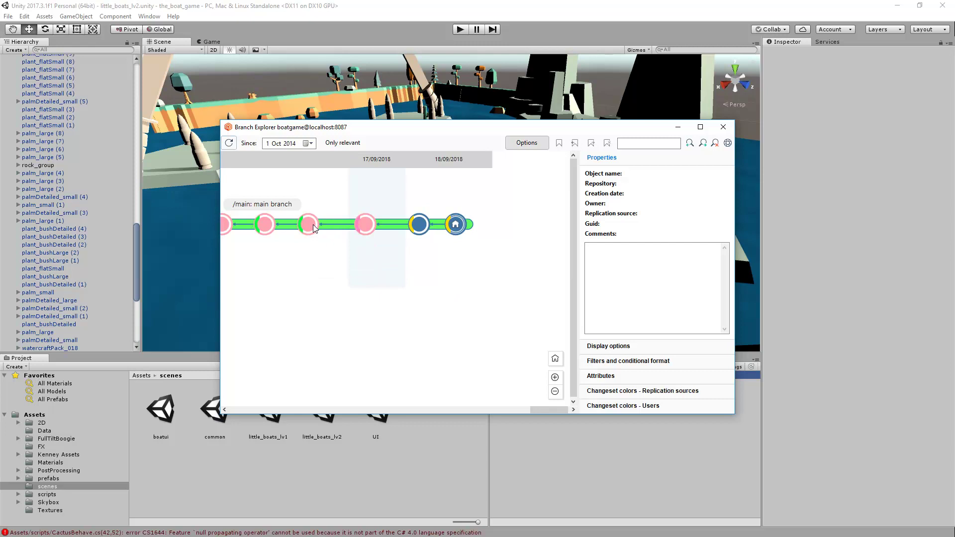
{"action": "mouse_move", "coordinate": [348, 236]}
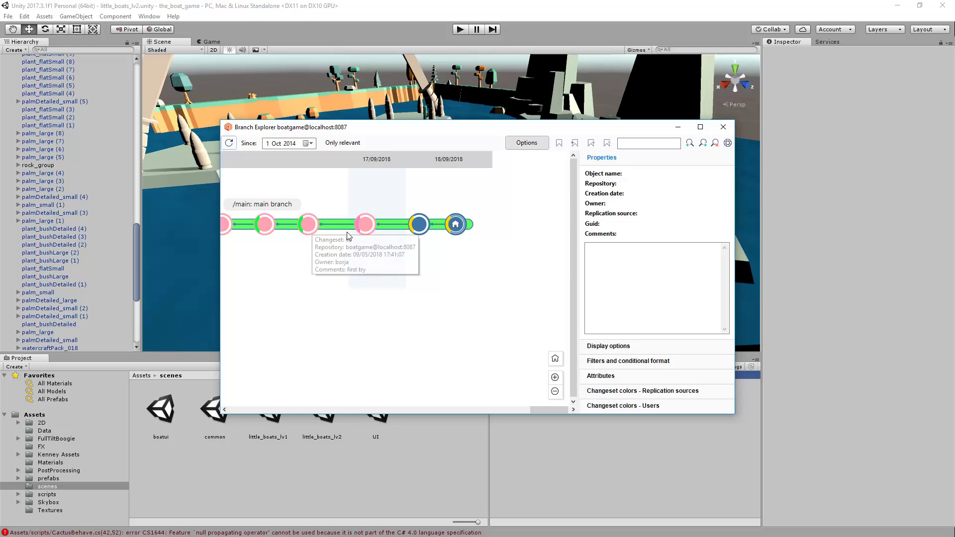
{"action": "left_click", "coordinate": [455, 226]}
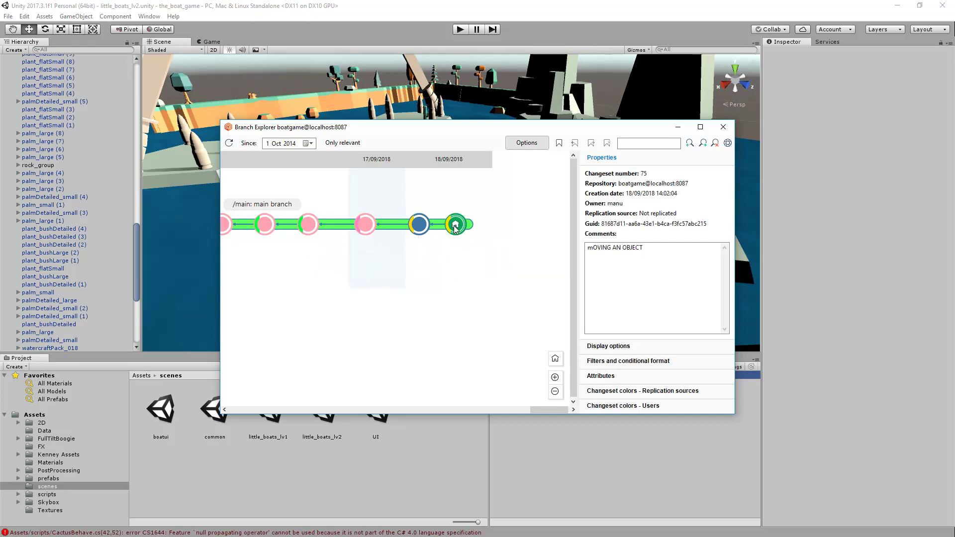
{"action": "left_click_drag", "start_coordinate": [660, 258], "coordinate": [587, 240]}
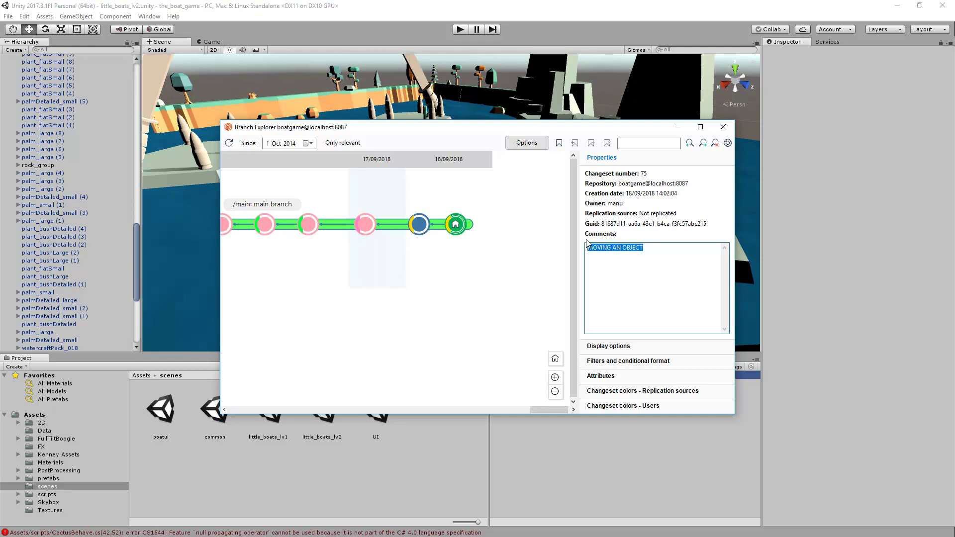
{"action": "mouse_move", "coordinate": [454, 228]}
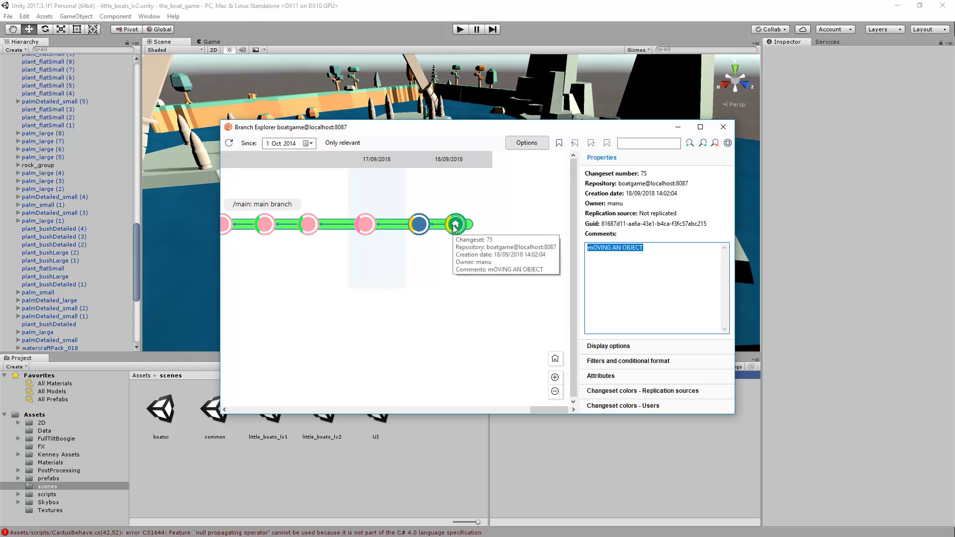
Examine the file differences of the latest changeset, then close the comparison and the Branch Explorer
{"action": "double_click", "coordinate": [454, 228]}
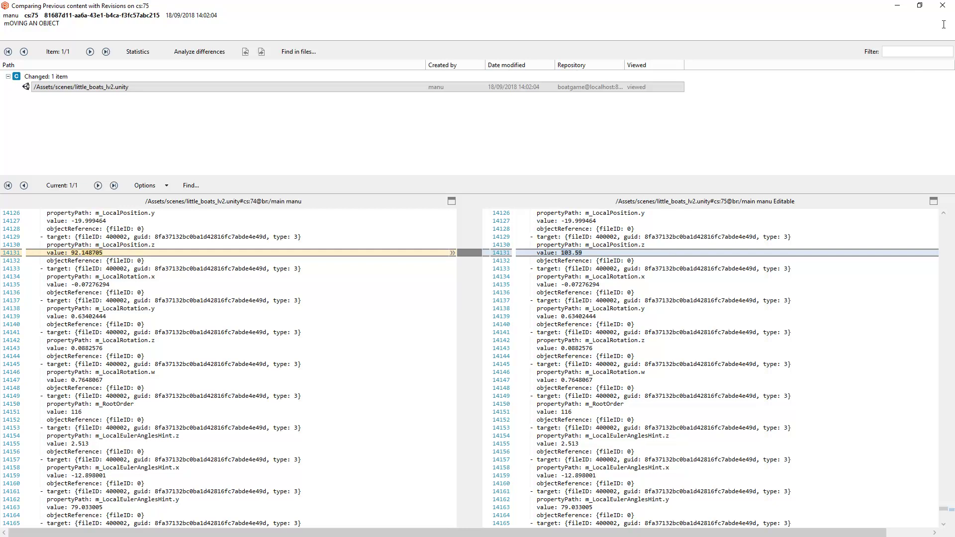
{"action": "left_click", "coordinate": [943, 6]}
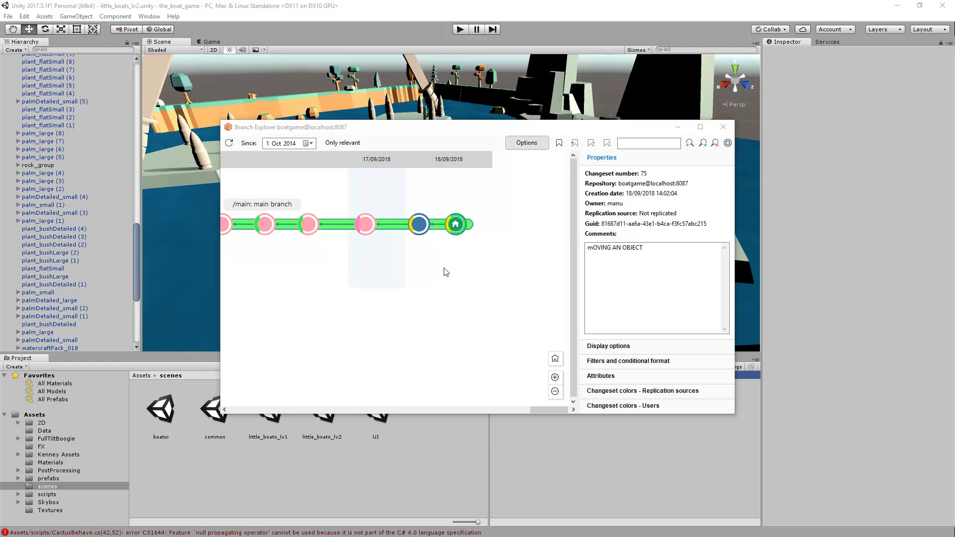
{"action": "right_click", "coordinate": [454, 230]}
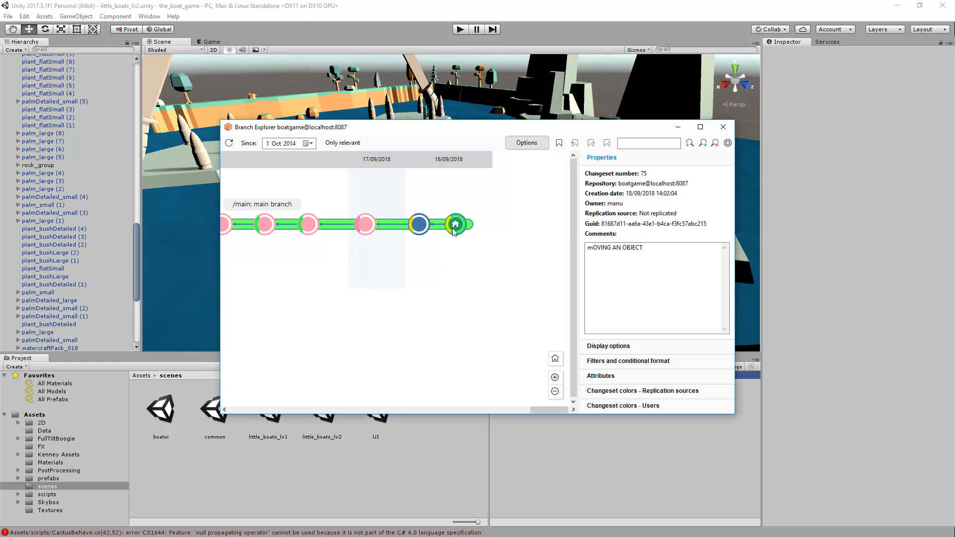
{"action": "left_click", "coordinate": [453, 227]}
{"action": "left_click", "coordinate": [723, 128]}
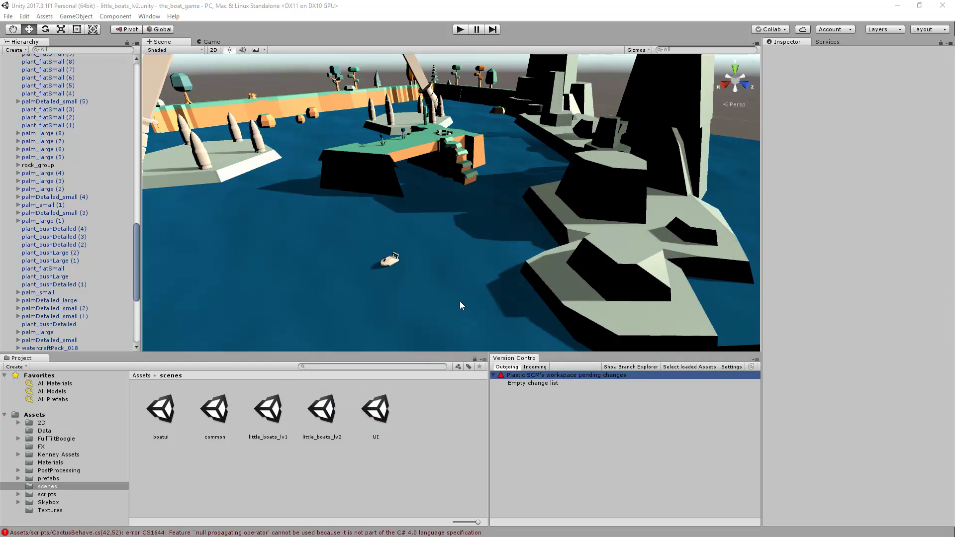
Move the small boat back along its Z axis to about 87.36 and save the scene
{"action": "left_click", "coordinate": [389, 262]}
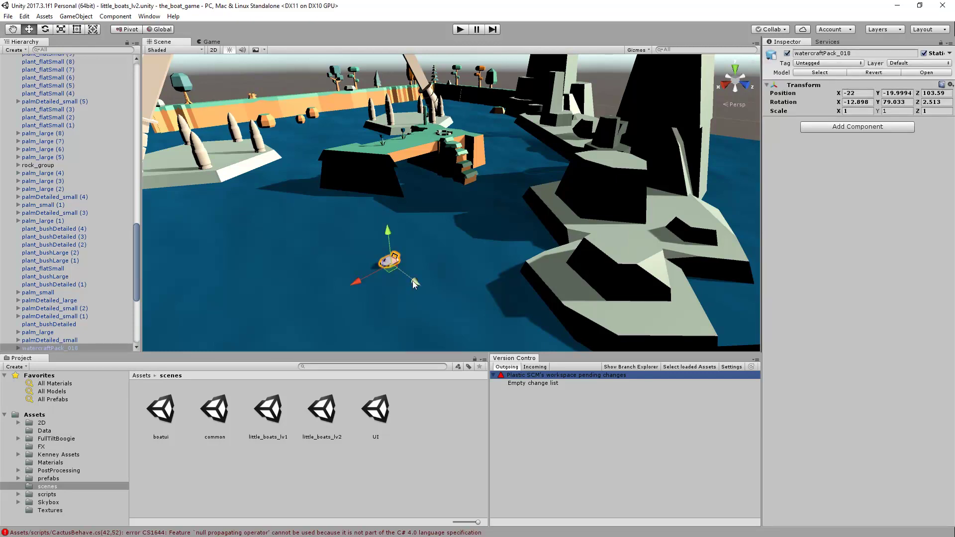
{"action": "left_click_drag", "start_coordinate": [416, 281], "coordinate": [347, 252]}
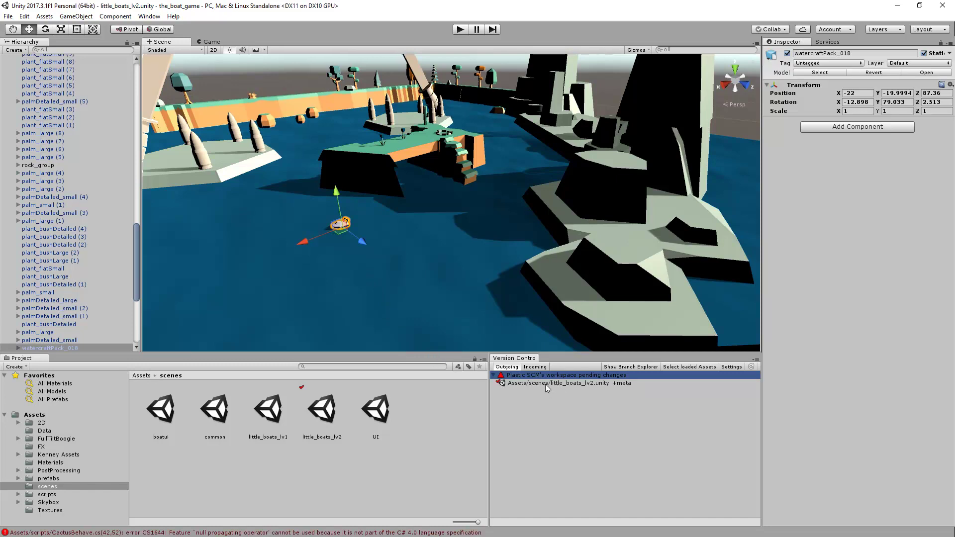
Revert the checked-out little_boats_lv2.unity scene, accepting the loss of unsaved changes, and run Revert Unchanged on the workspace pending changes
{"action": "left_click", "coordinate": [545, 383]}
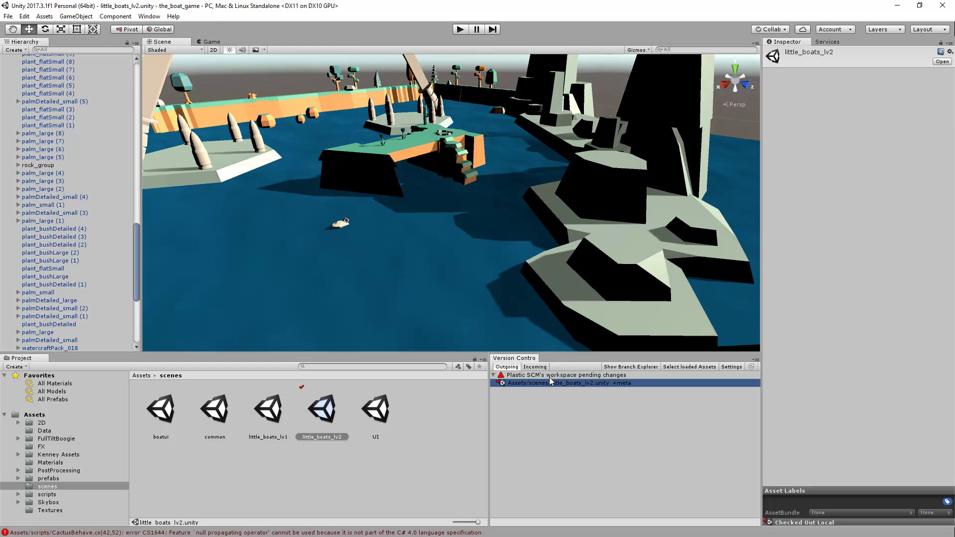
{"action": "right_click", "coordinate": [532, 384]}
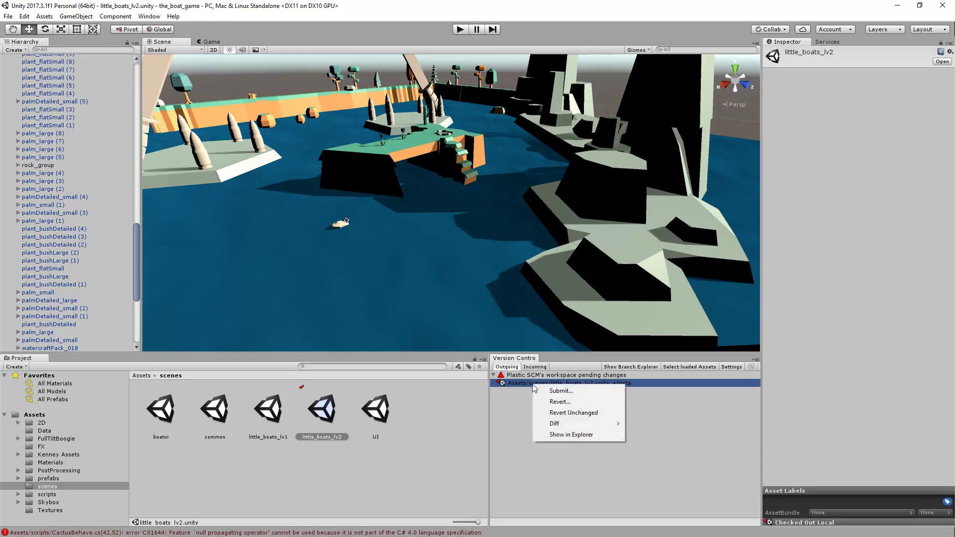
{"action": "left_click", "coordinate": [570, 402]}
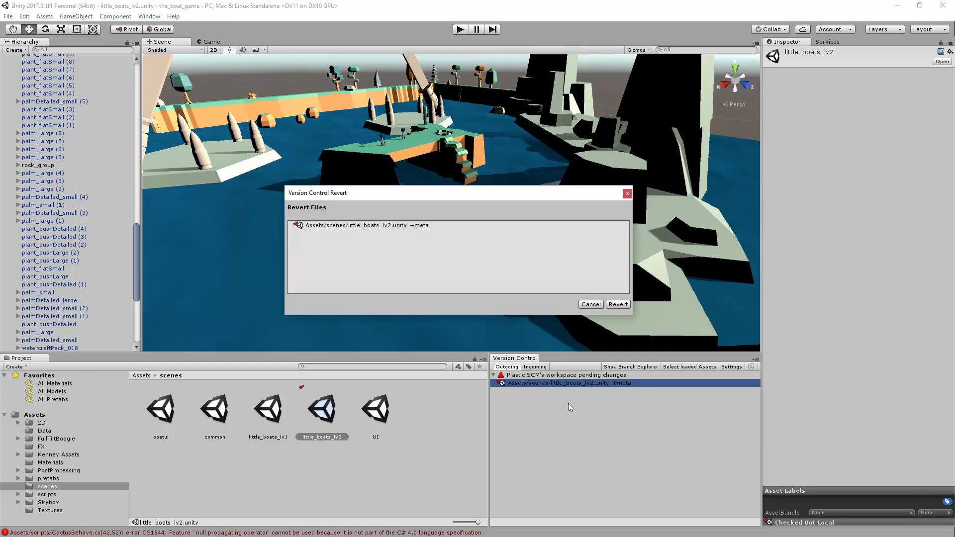
{"action": "left_click", "coordinate": [615, 304]}
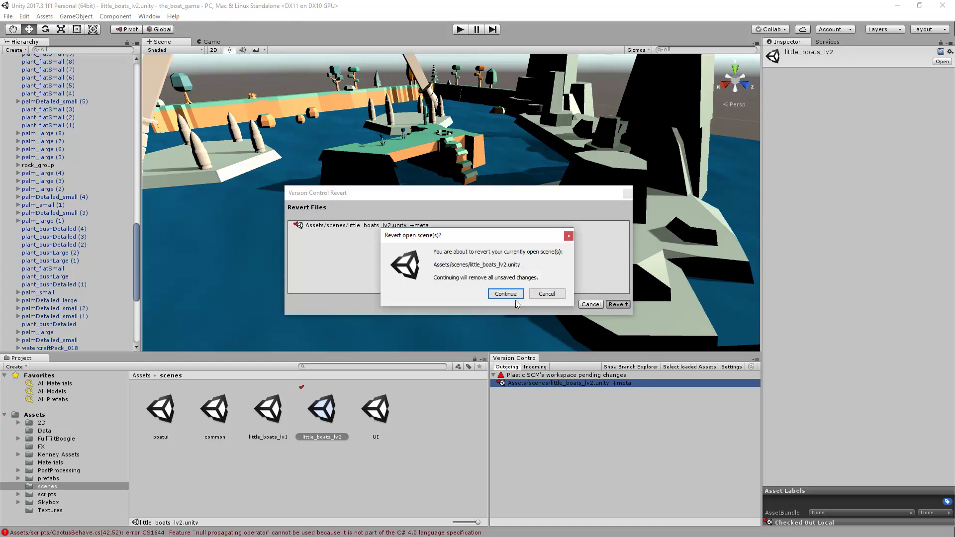
{"action": "left_click", "coordinate": [505, 294]}
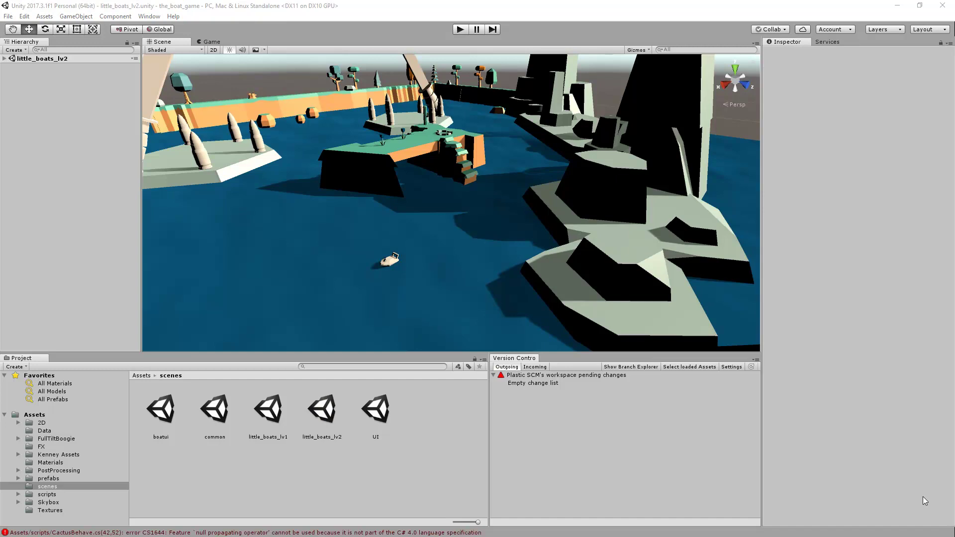
{"action": "right_click", "coordinate": [520, 375]}
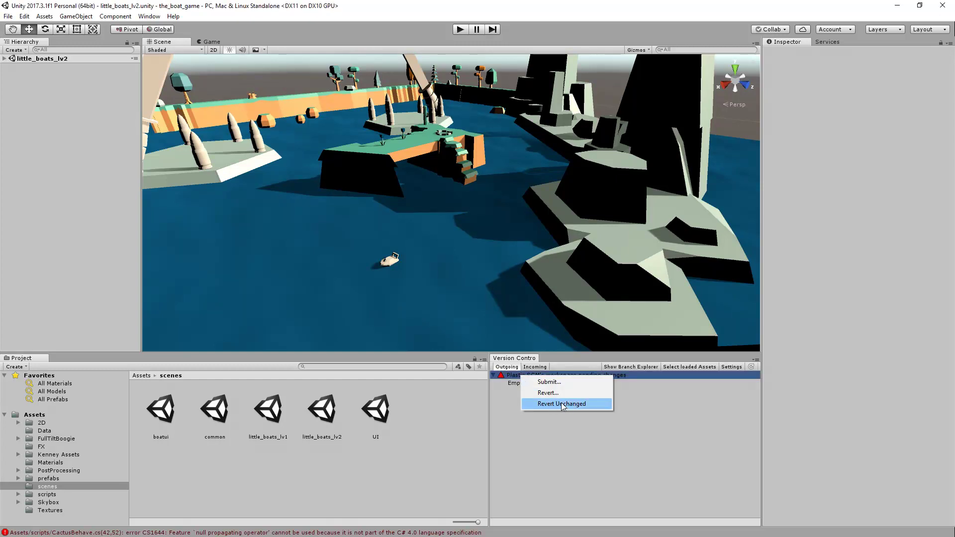
{"action": "left_click", "coordinate": [588, 404]}
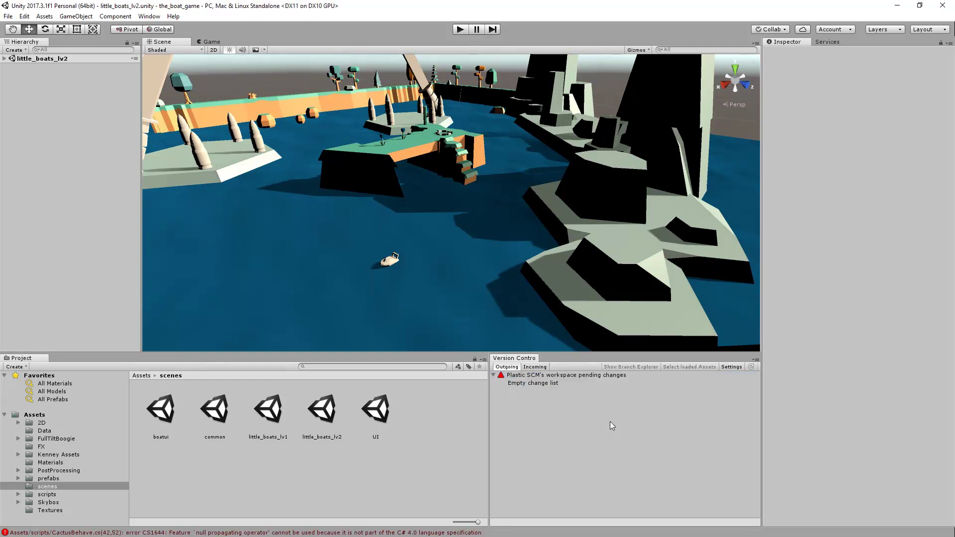